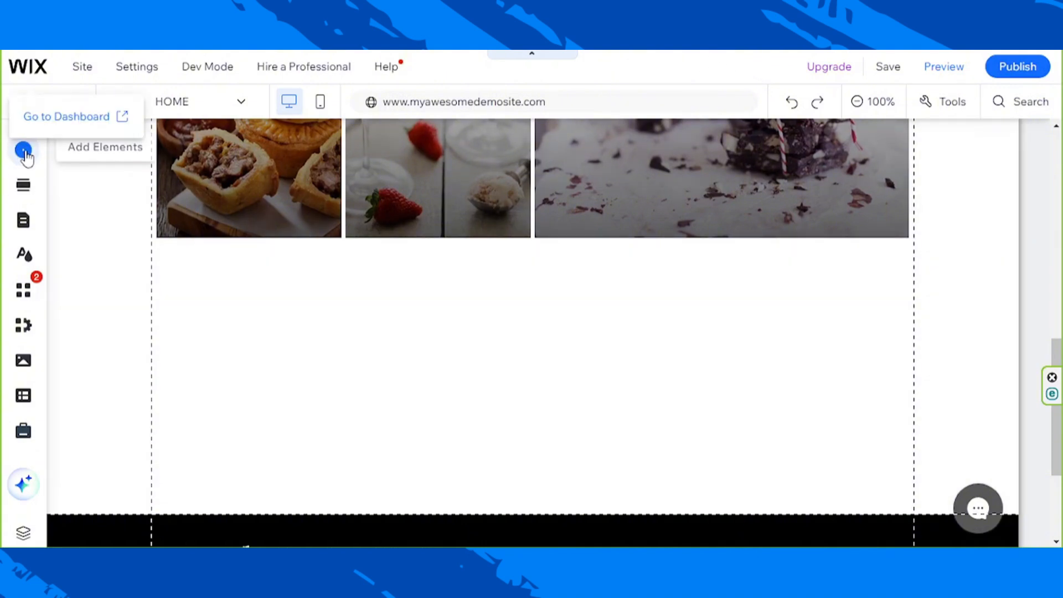
- Add a collapsible text box to the empty area below the image gallery and centre it on the page
{"action": "left_click", "coordinate": [24, 152]}
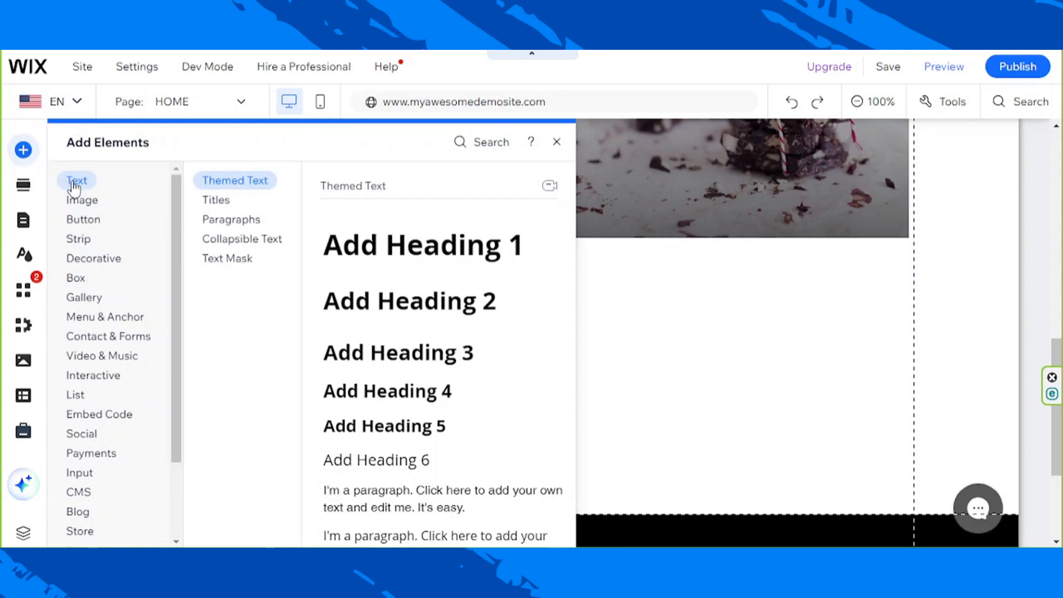
{"action": "left_click", "coordinate": [249, 243]}
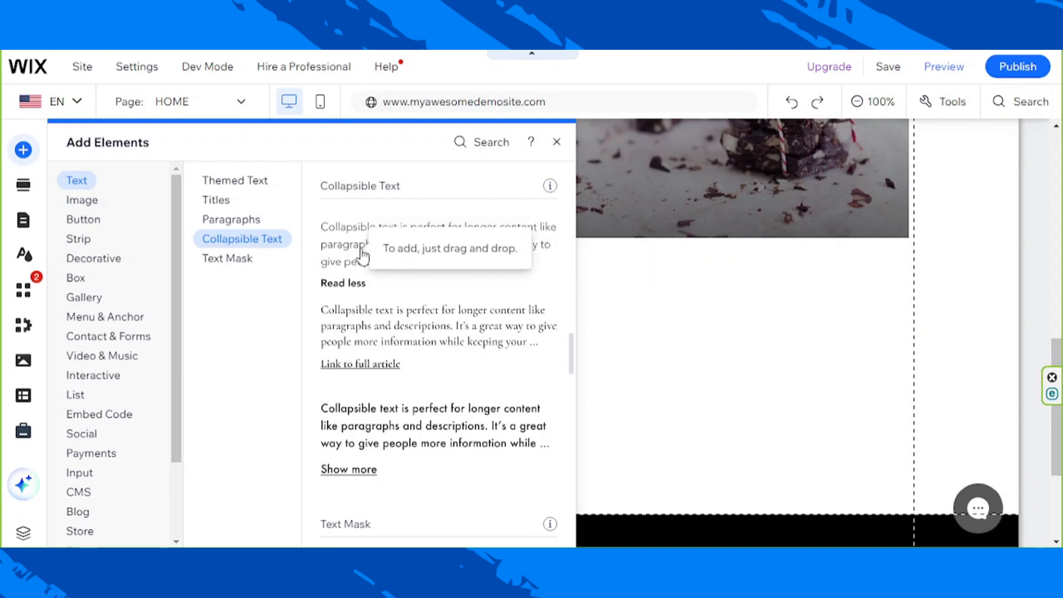
{"action": "left_click_drag", "start_coordinate": [362, 256], "coordinate": [276, 367]}
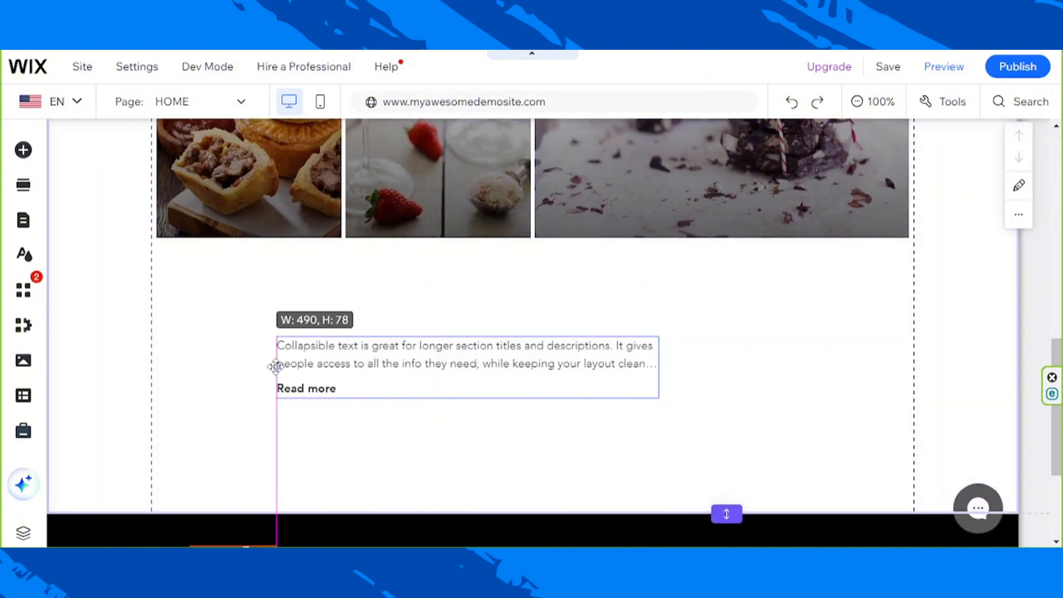
{"action": "left_click_drag", "start_coordinate": [515, 371], "coordinate": [582, 339]}
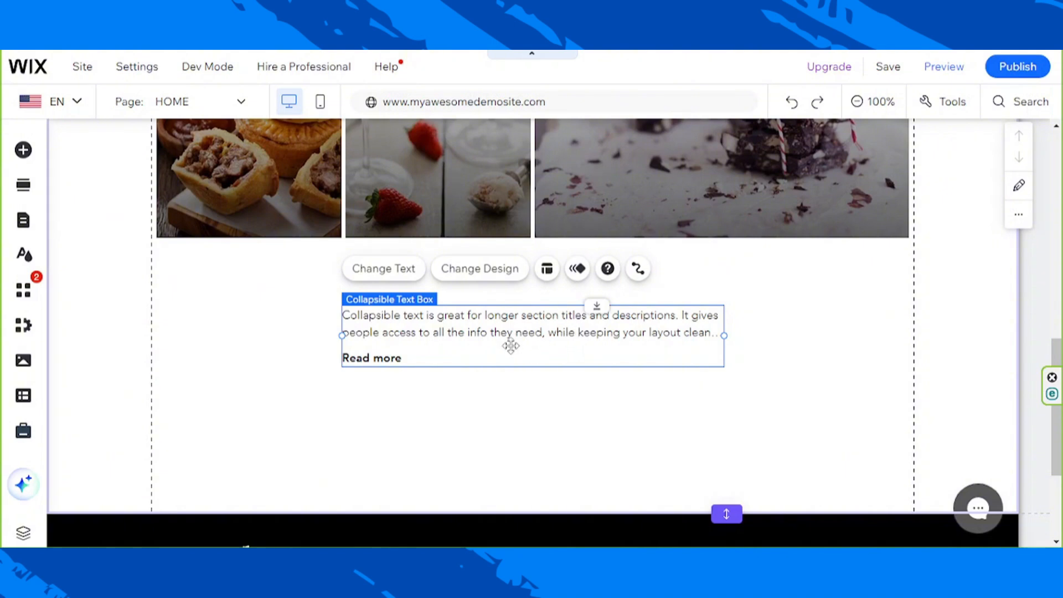
- Open the collapsible text box's text settings and set its button action to Expand
{"action": "left_click", "coordinate": [396, 277]}
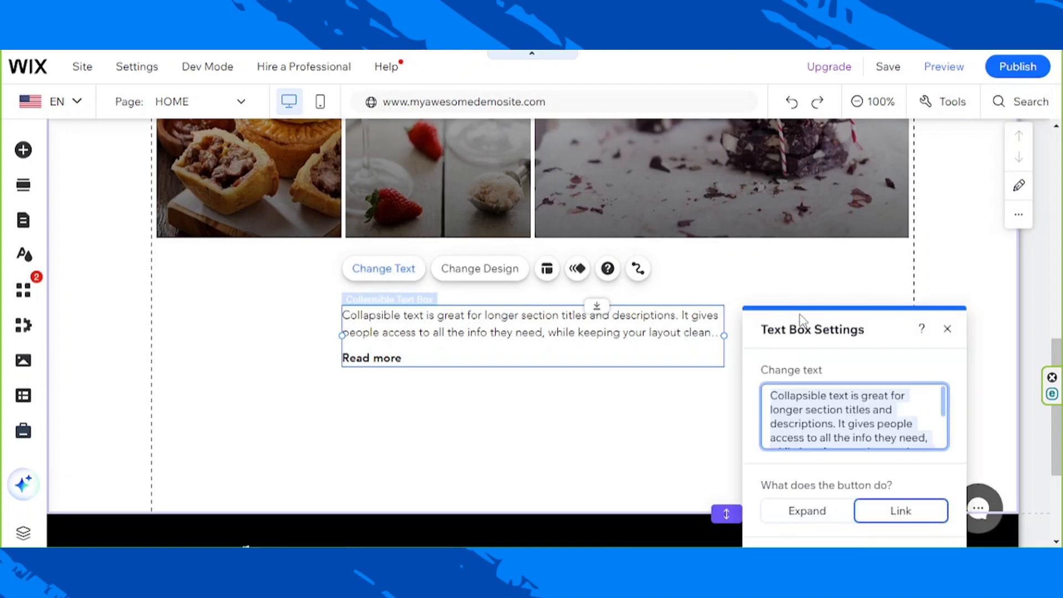
{"action": "left_click_drag", "start_coordinate": [795, 322], "coordinate": [721, 129]}
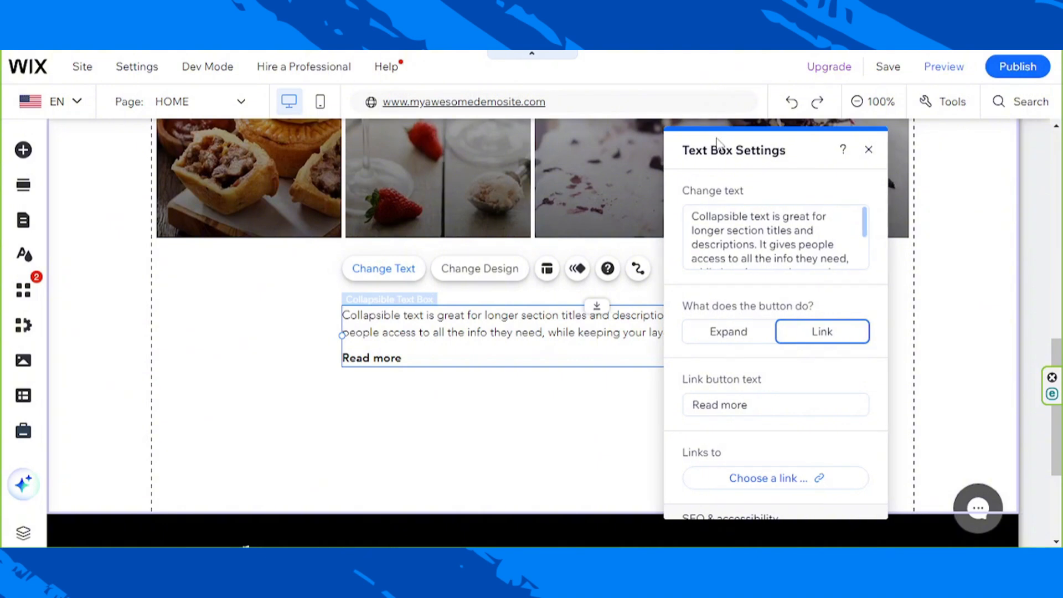
{"action": "left_click", "coordinate": [729, 244]}
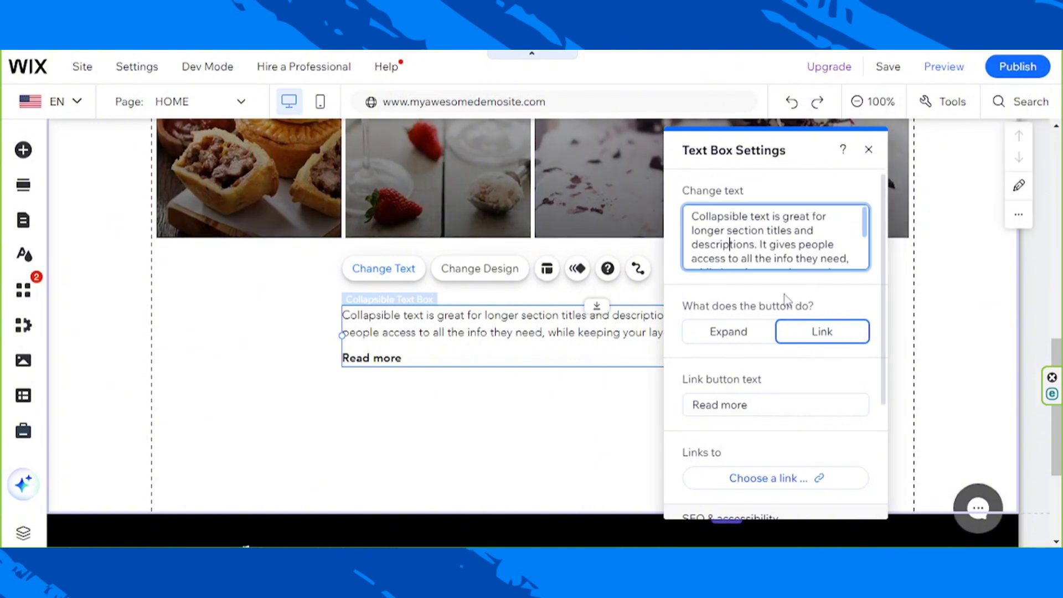
{"action": "scroll", "coordinate": [766, 221], "scroll_direction": "down", "scroll_amount": 3}
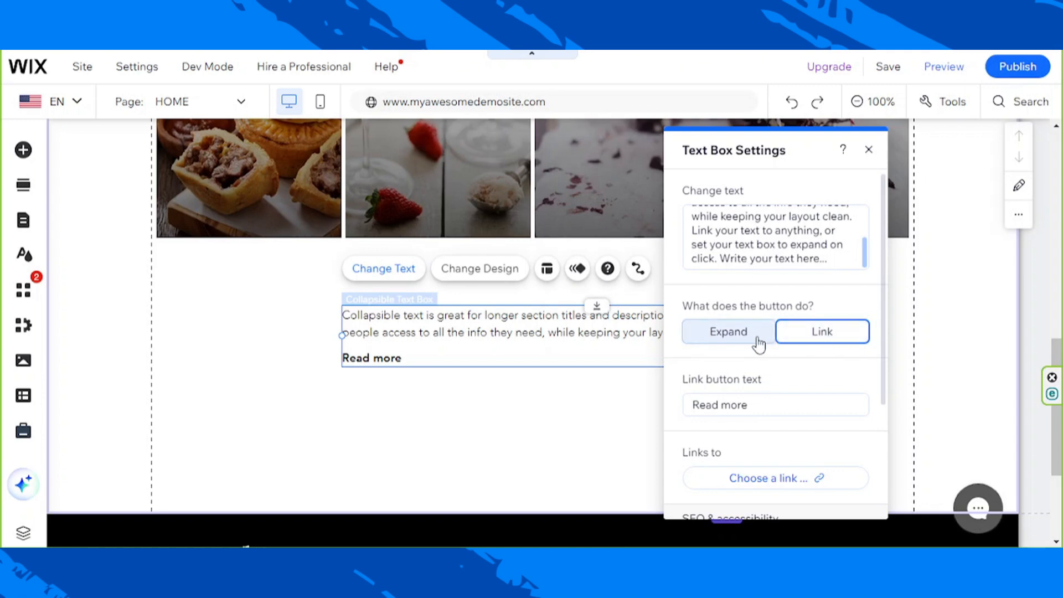
{"action": "left_click", "coordinate": [758, 340]}
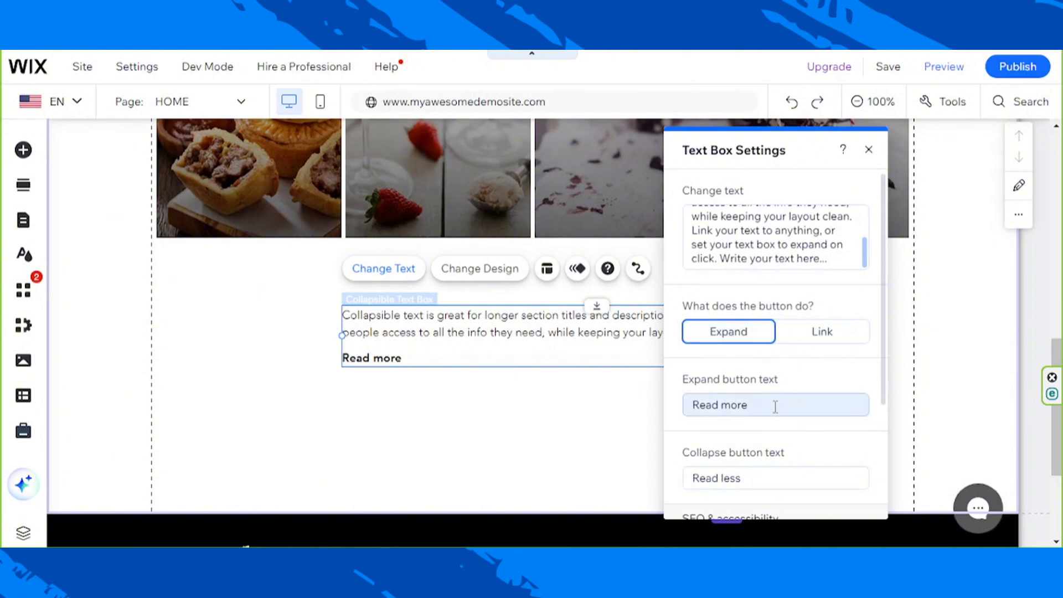
{"action": "scroll", "coordinate": [763, 251], "scroll_direction": "up", "scroll_amount": 2}
{"action": "scroll", "coordinate": [762, 246], "scroll_direction": "down", "scroll_amount": 2}
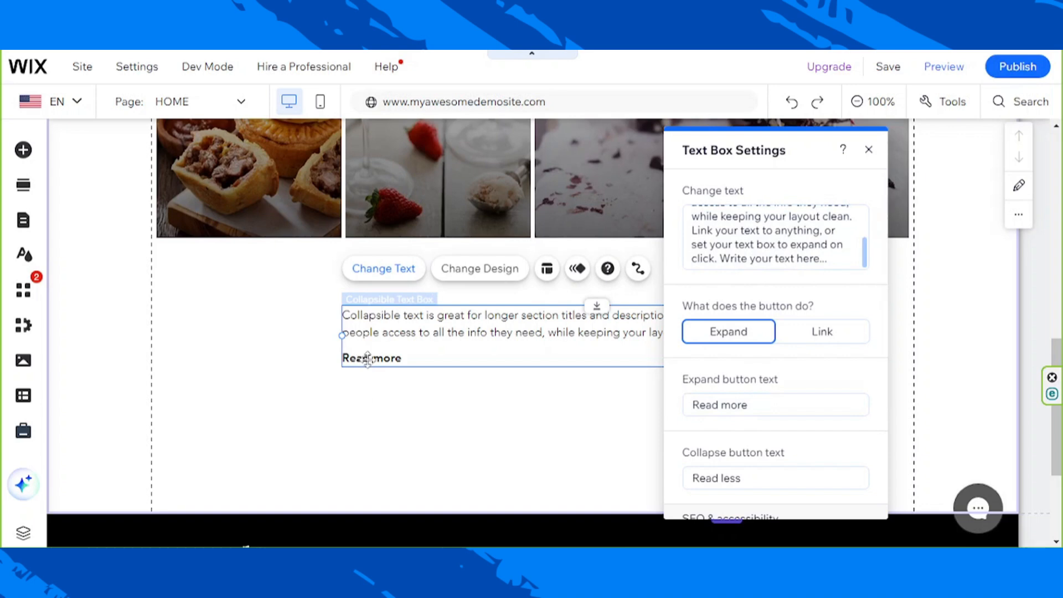
- Try "Expand" and "See More" as the expand button text, and restore it to "Read more"
{"action": "left_click", "coordinate": [728, 400]}
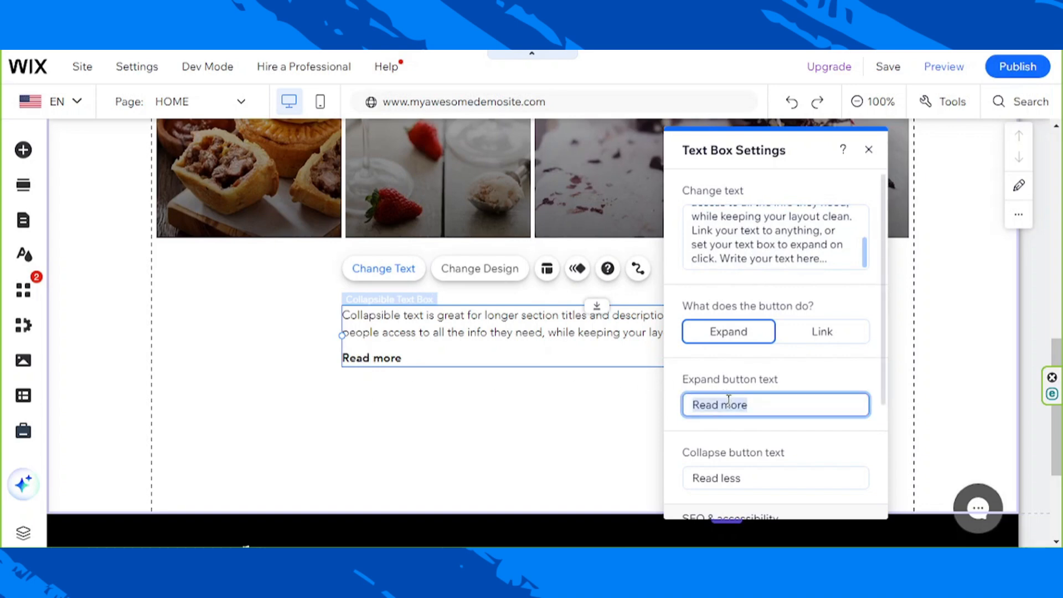
{"action": "type", "text": "Expand"}
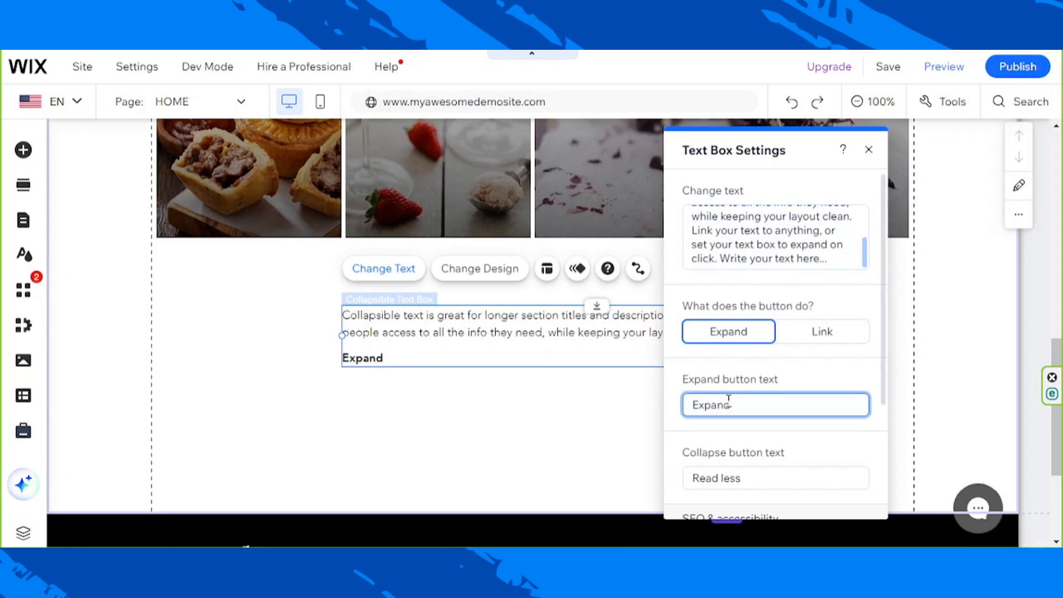
{"action": "double_click", "coordinate": [729, 398]}
{"action": "type", "text": "See "}
{"action": "type", "text": "Me"}
{"action": "type", "text": "ore"}
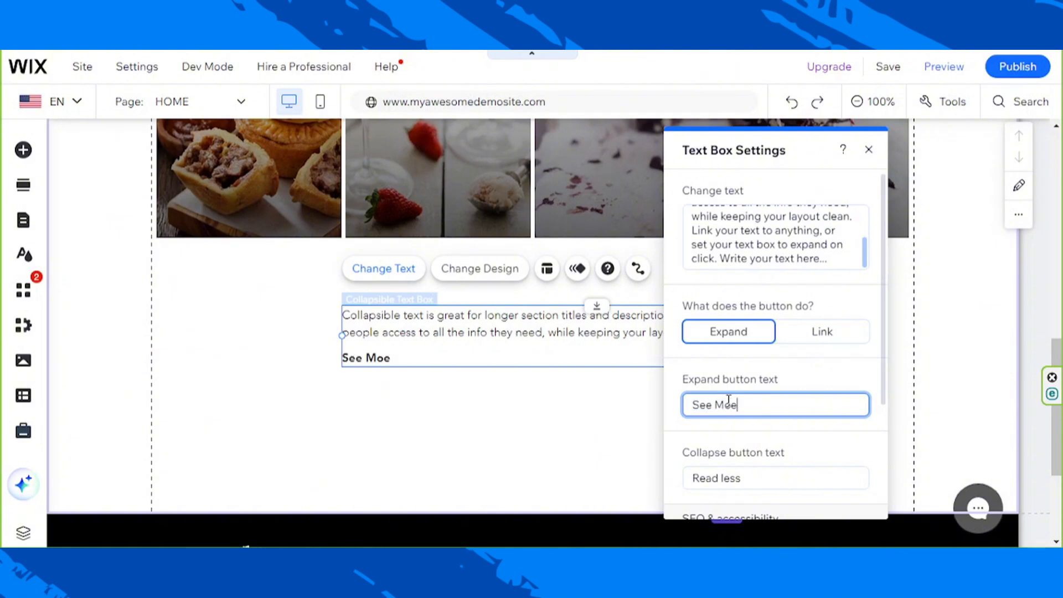
{"action": "triple_click", "coordinate": [728, 401]}
{"action": "type", "text": "Read moe"}
{"action": "left_click", "coordinate": [728, 400]}
{"action": "type", "text": "re"}
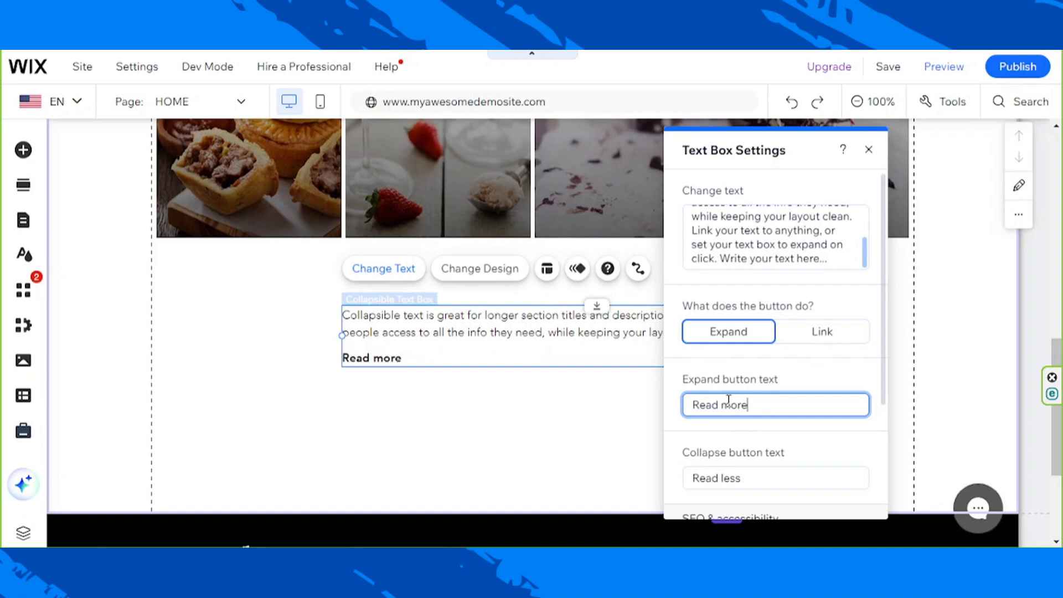
- Examine the collapse button text, the accessible name field and the available HTML tags for the text box
{"action": "scroll", "coordinate": [764, 405], "scroll_direction": "down", "scroll_amount": 2}
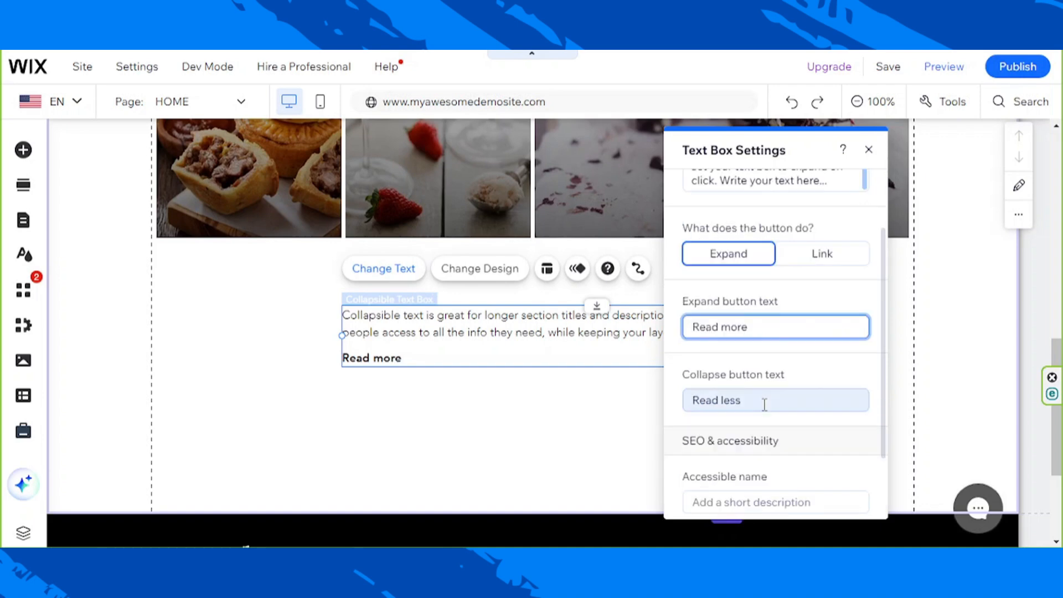
{"action": "triple_click", "coordinate": [761, 400]}
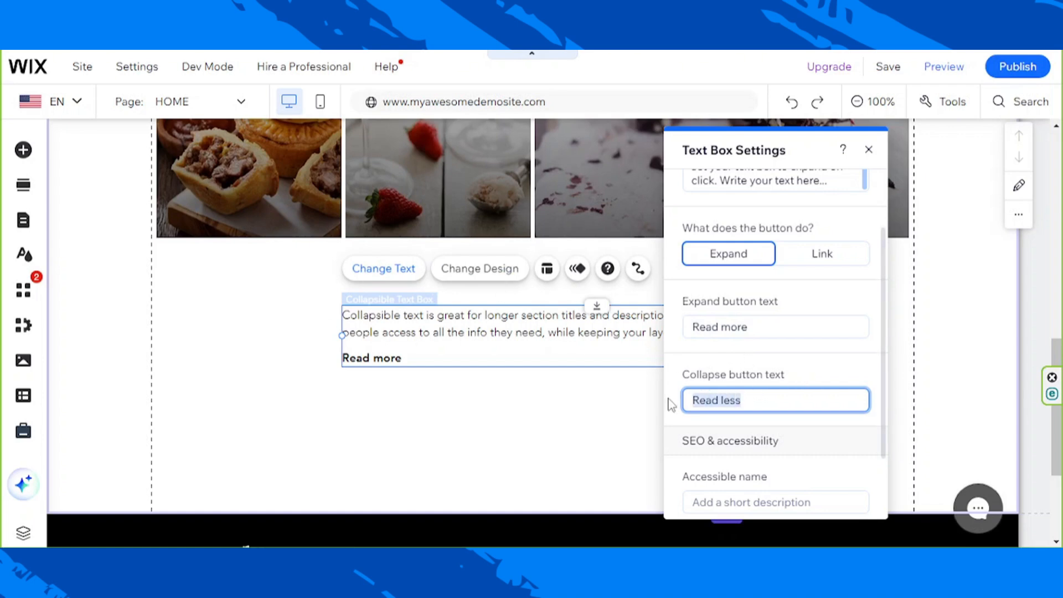
{"action": "left_click", "coordinate": [737, 407]}
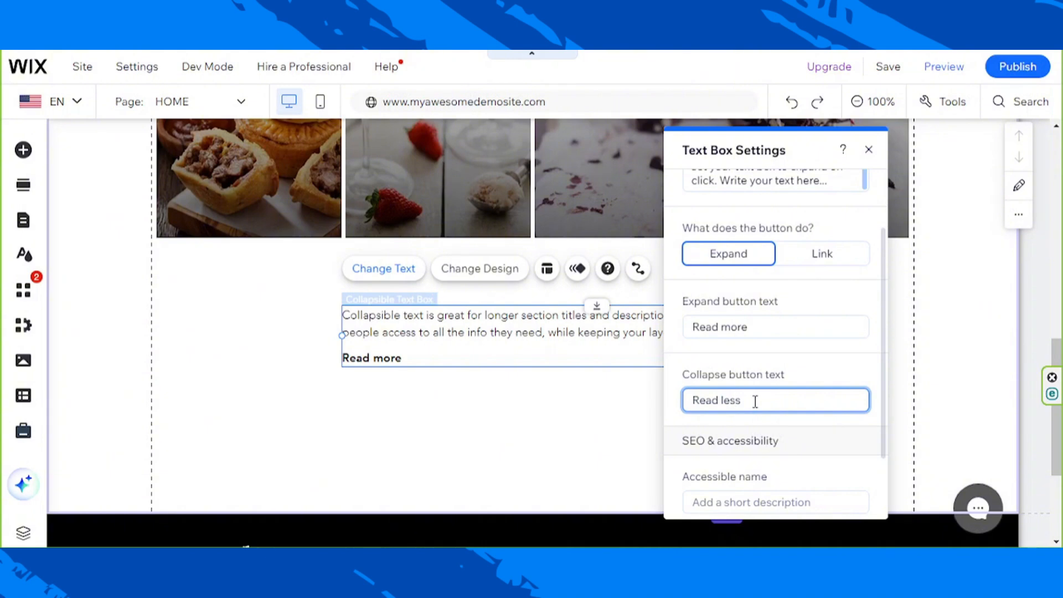
{"action": "left_click_drag", "start_coordinate": [736, 402], "coordinate": [699, 395]}
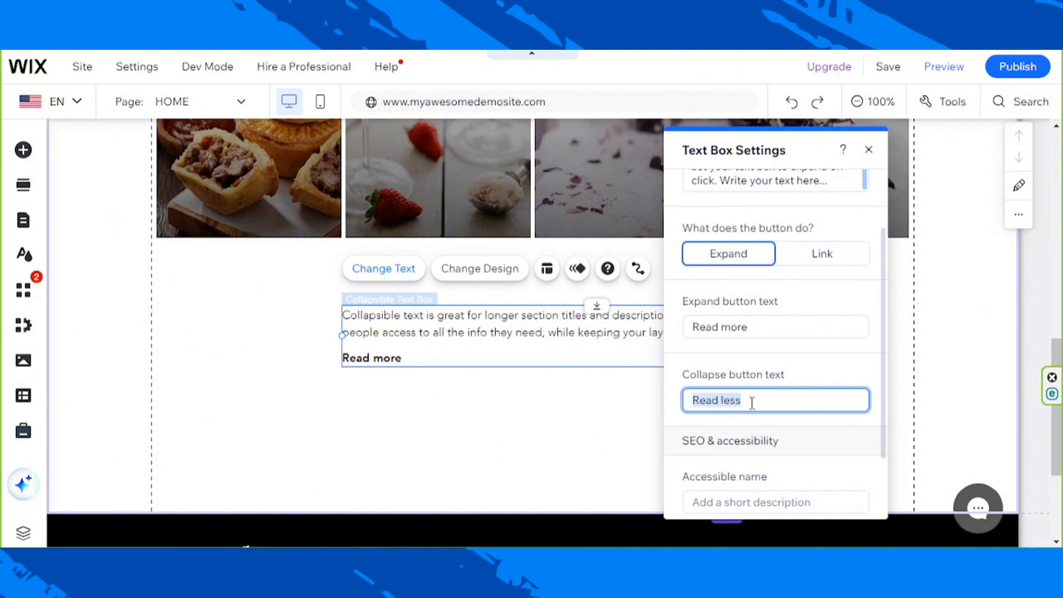
{"action": "left_click", "coordinate": [722, 401]}
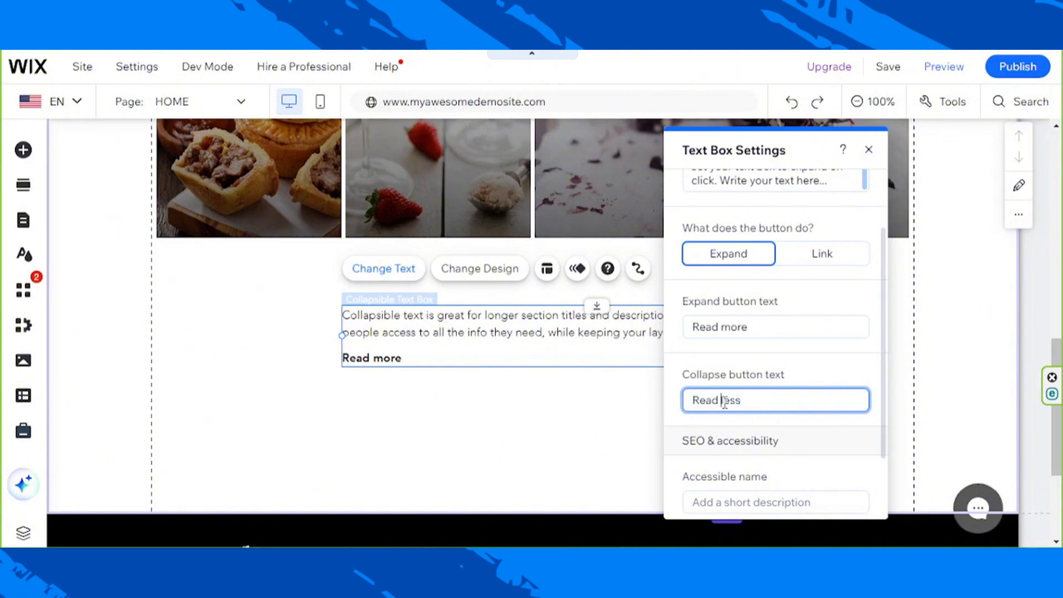
{"action": "left_click_drag", "start_coordinate": [769, 400], "coordinate": [689, 400]}
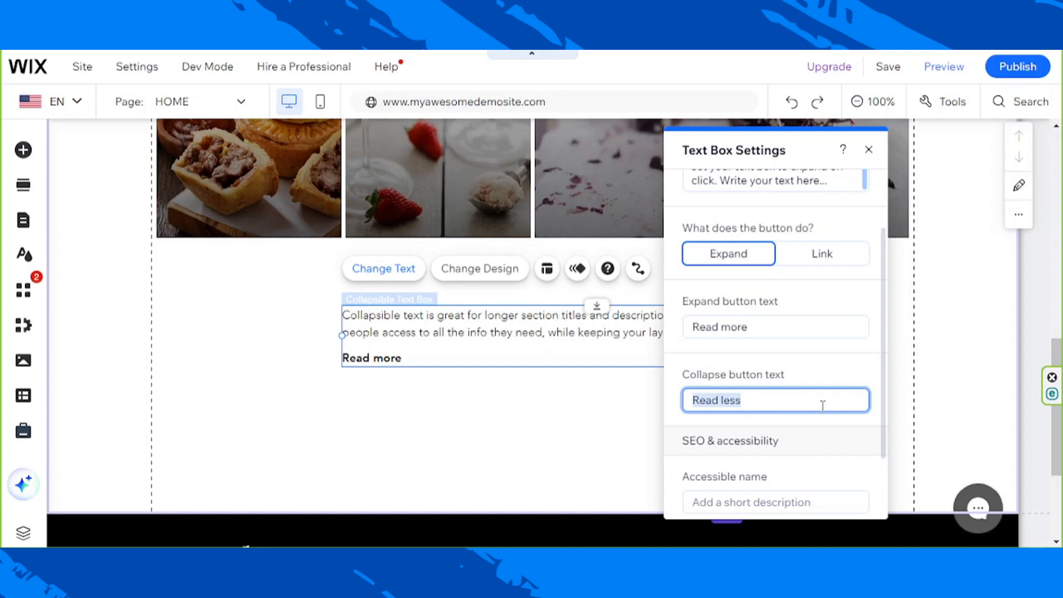
{"action": "scroll", "coordinate": [823, 406], "scroll_direction": "down", "scroll_amount": 2}
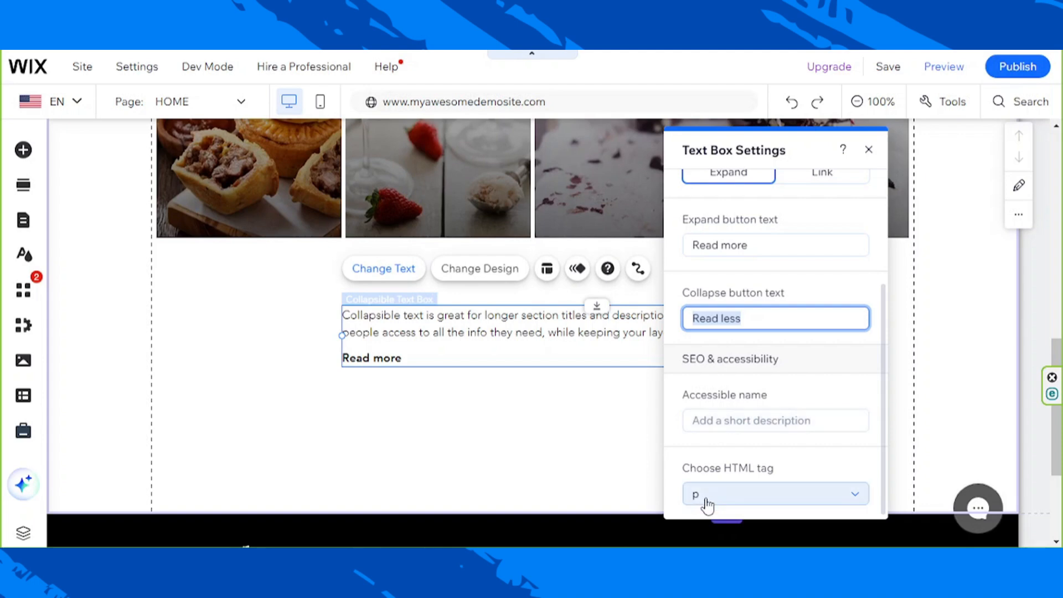
{"action": "left_click", "coordinate": [763, 494]}
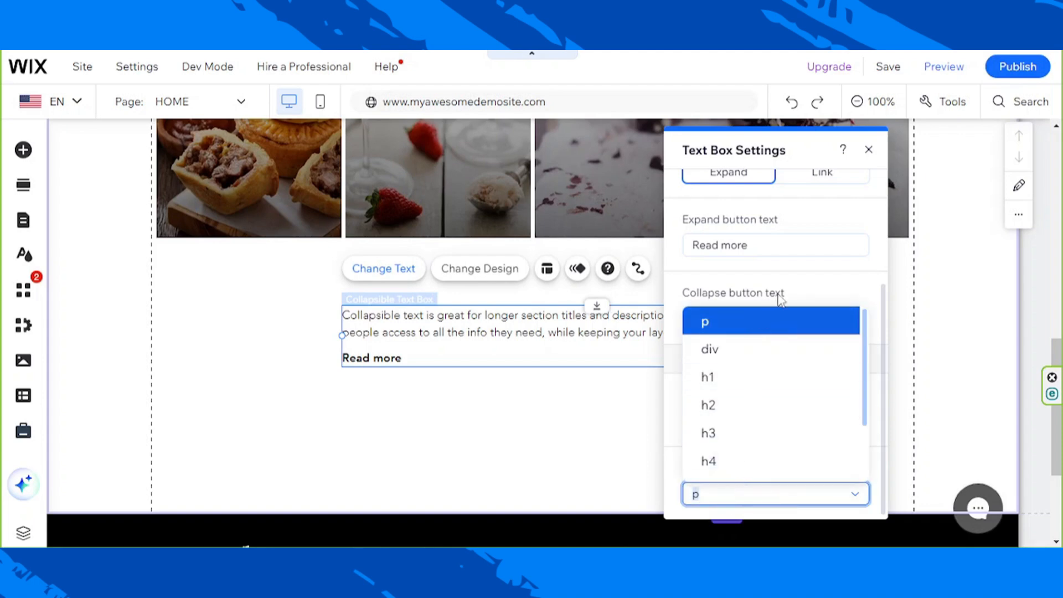
{"action": "left_click", "coordinate": [833, 283]}
{"action": "scroll", "coordinate": [824, 382], "scroll_direction": "up", "scroll_amount": 3}
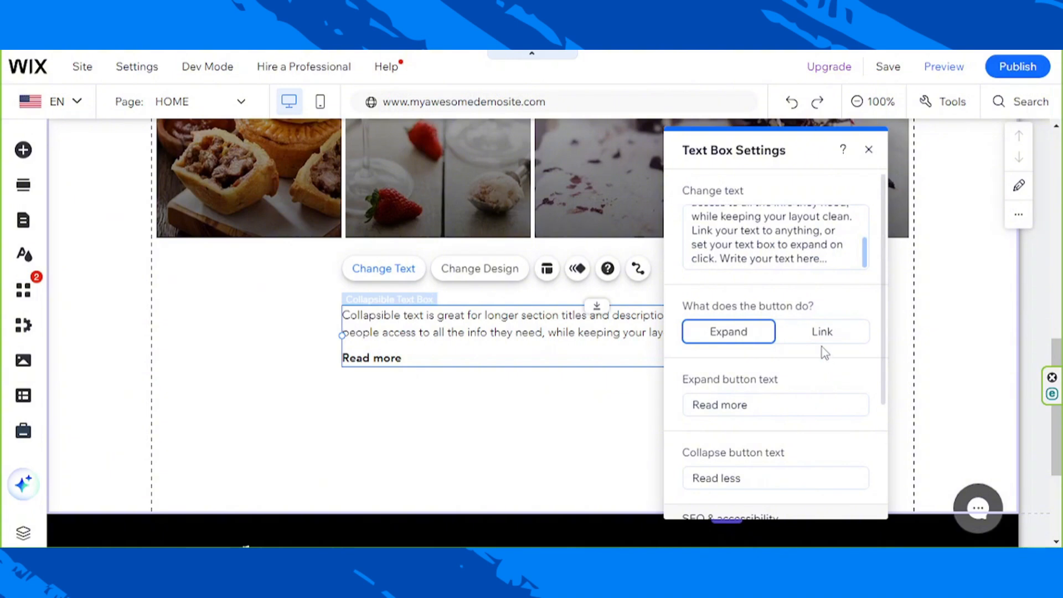
- Switch the collapsible text box's button action to Link, keeping "Read more" as the link button text
{"action": "left_click", "coordinate": [821, 332]}
{"action": "scroll", "coordinate": [823, 337], "scroll_direction": "down", "scroll_amount": 1}
{"action": "scroll", "coordinate": [819, 335], "scroll_direction": "down", "scroll_amount": 2}
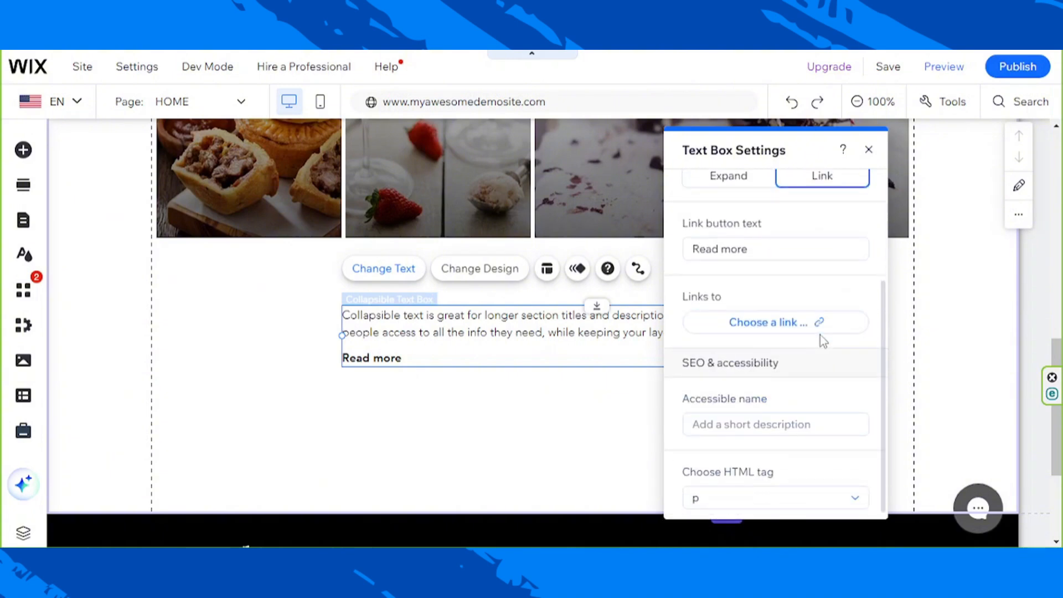
{"action": "left_click", "coordinate": [722, 249]}
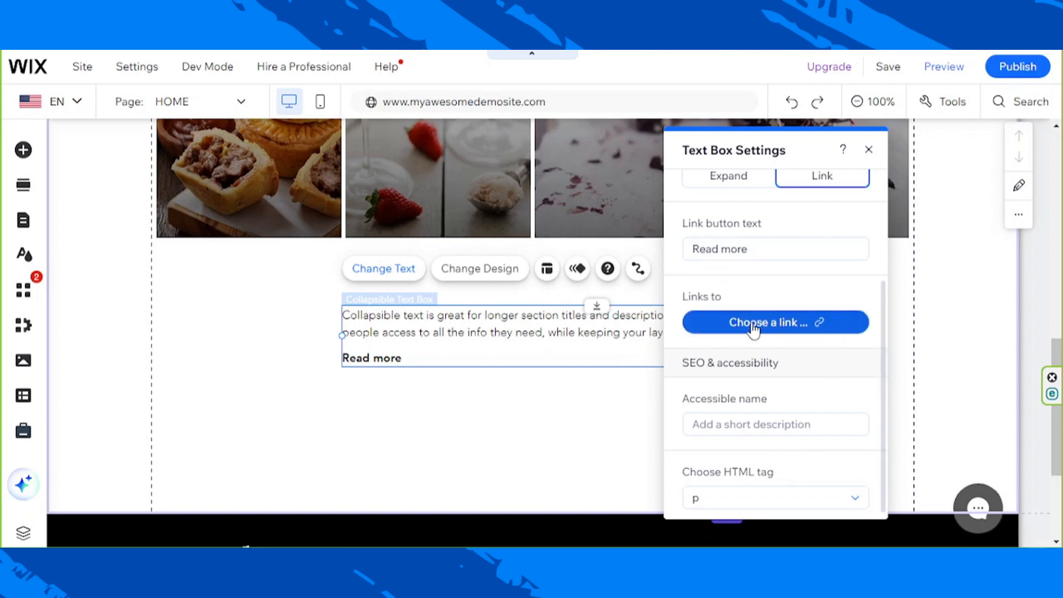
- Examine the web address link options and advanced SEO settings, and close the settings without choosing a link
{"action": "left_click", "coordinate": [770, 326]}
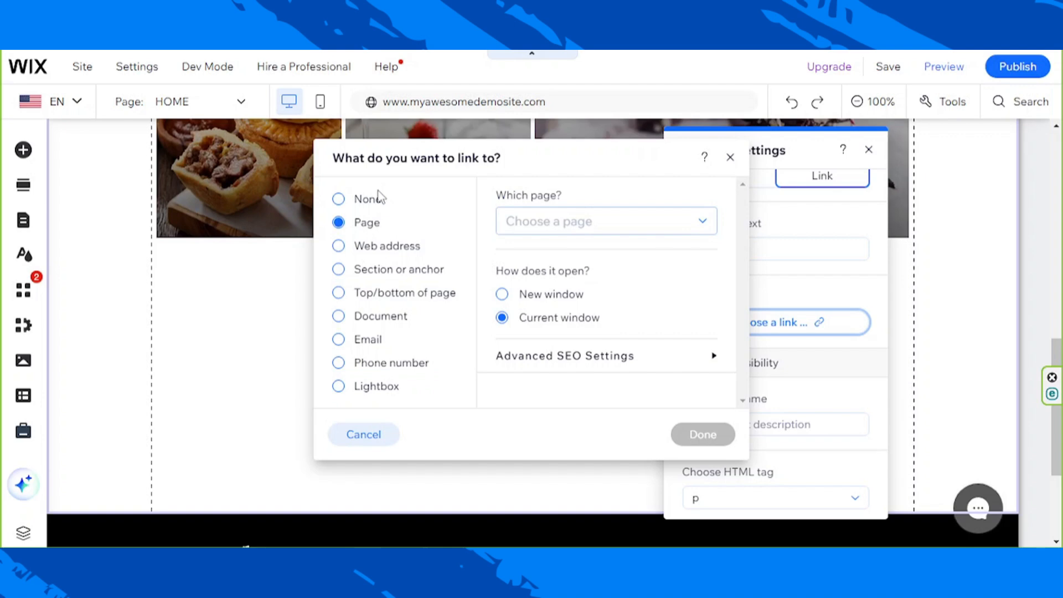
{"action": "left_click", "coordinate": [372, 248]}
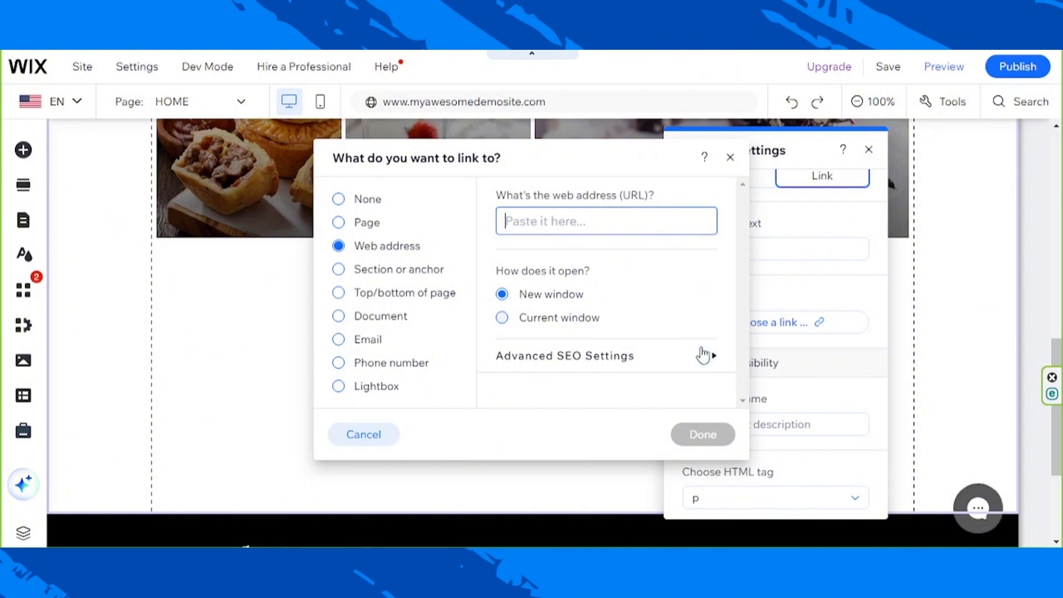
{"action": "left_click", "coordinate": [714, 365]}
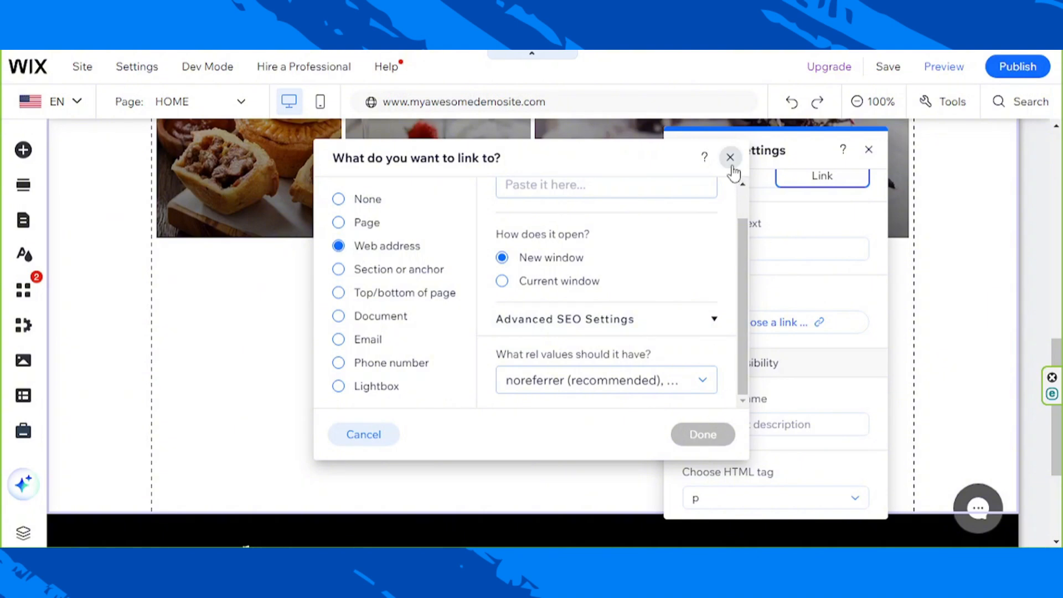
{"action": "left_click", "coordinate": [730, 158]}
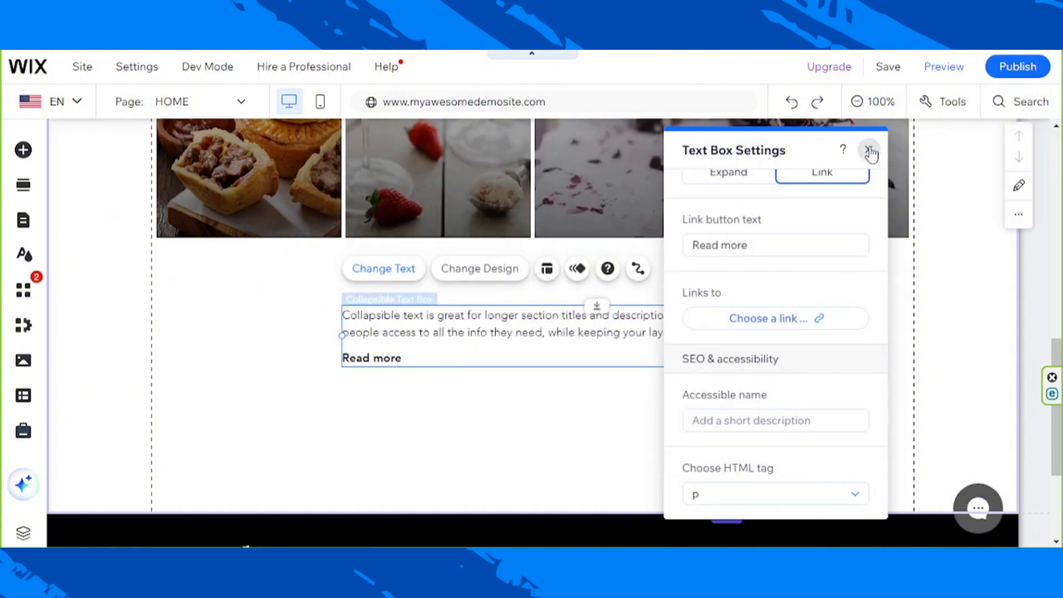
{"action": "left_click", "coordinate": [870, 152]}
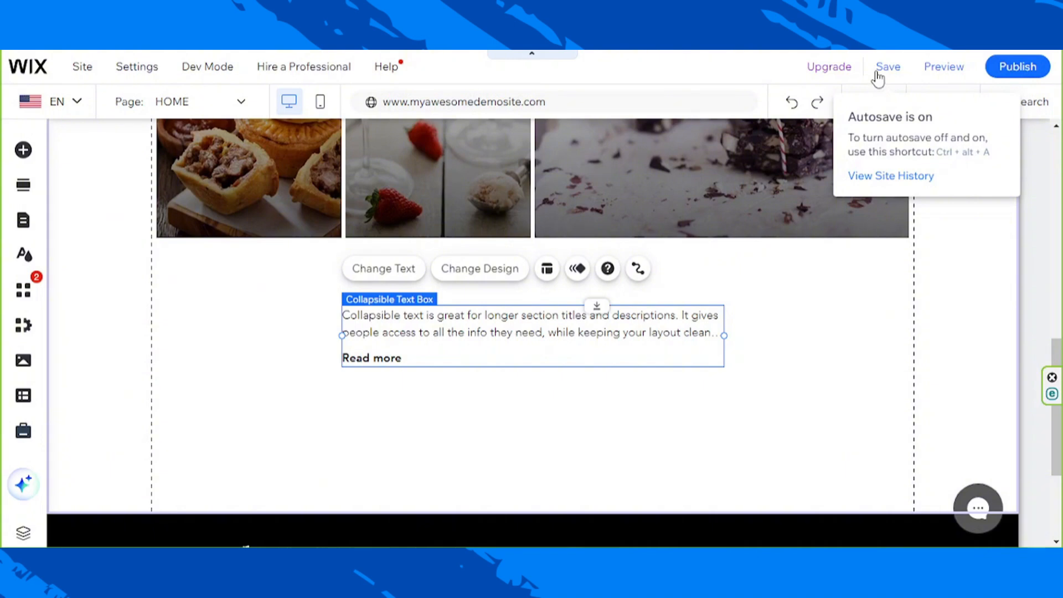
{"action": "mouse_move", "coordinate": [1009, 72]}
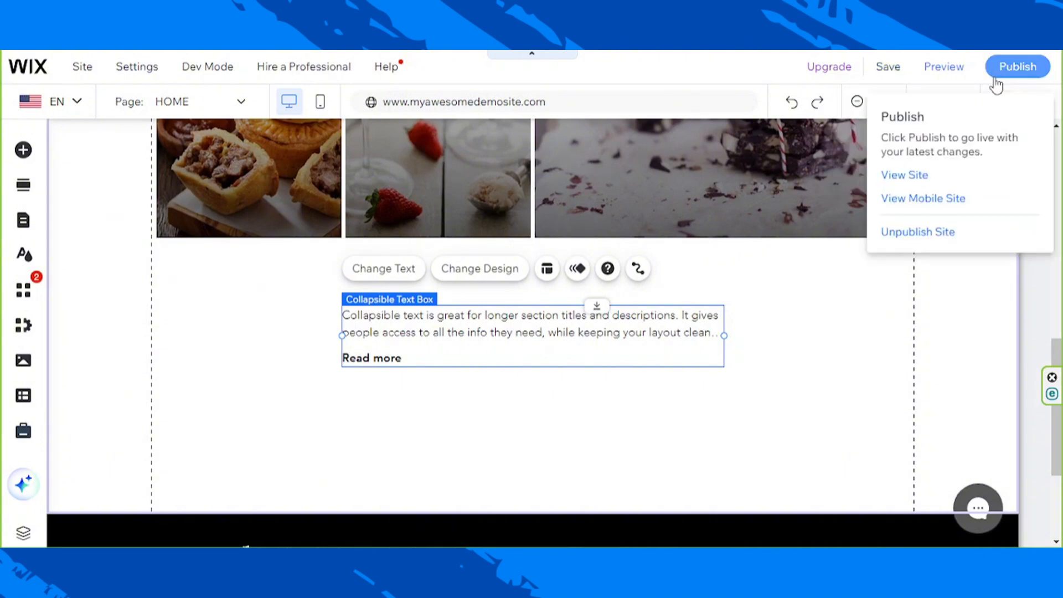